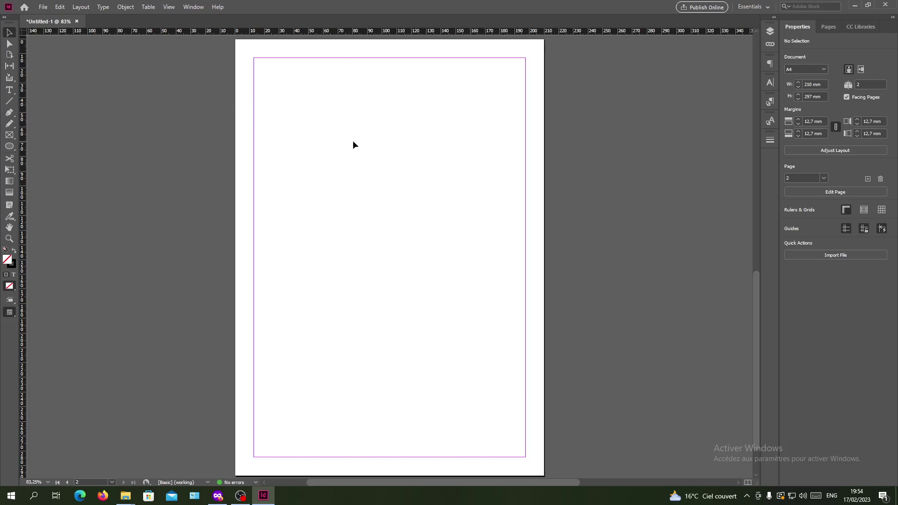
# - Draw a 75.667 mm square frame near the page's top-left with the Rectangle Tool
pyautogui.rightClick(10, 148)
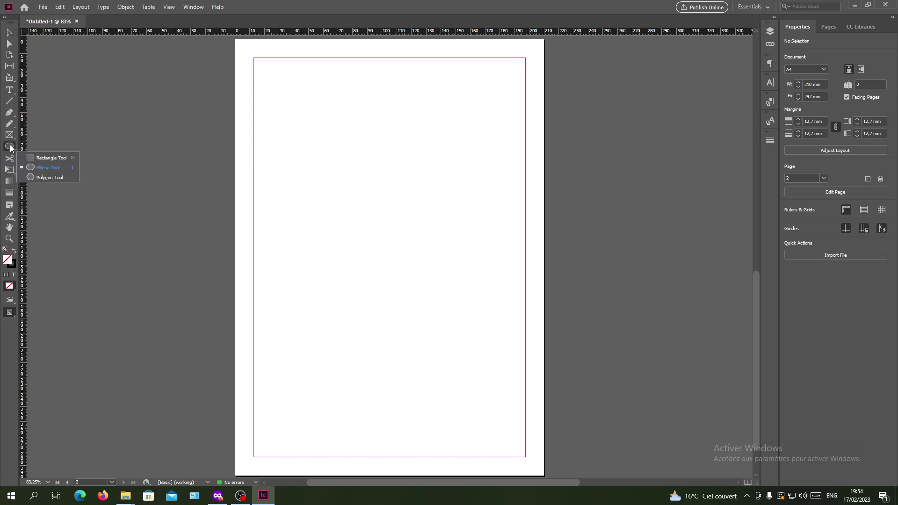
pyautogui.click(34, 160)
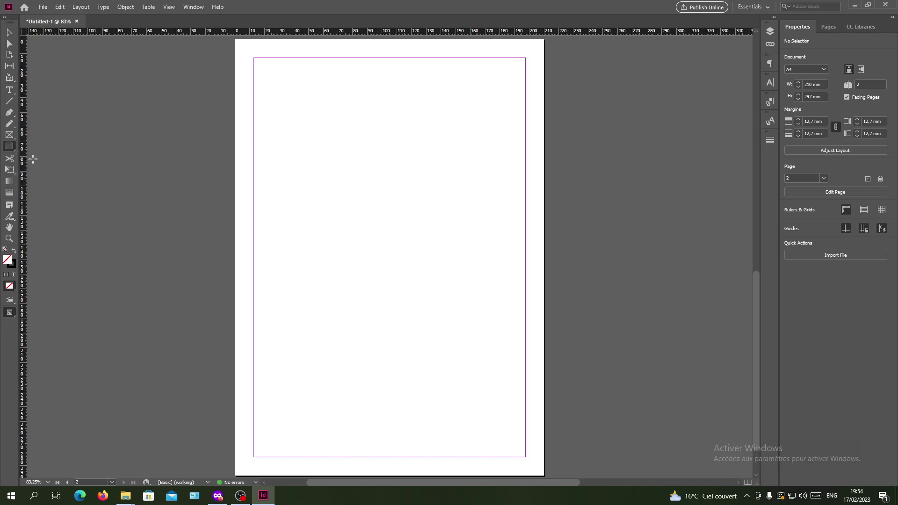
pyautogui.moveTo(278, 100); pyautogui.dragTo(347, 169)
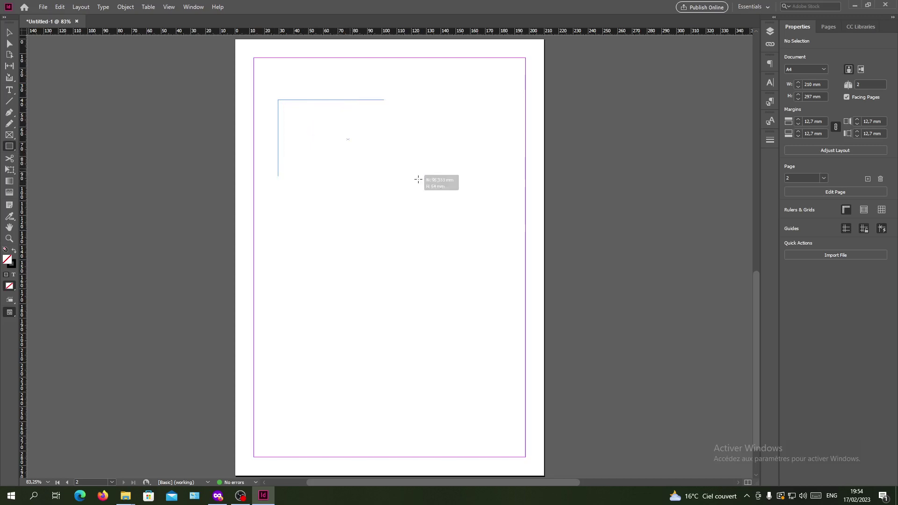
pyautogui.moveTo(348, 168)
pyautogui.mouseDown()
pyautogui.moveTo(381, 227)
pyautogui.moveTo(415, 244)
pyautogui.mouseUp()
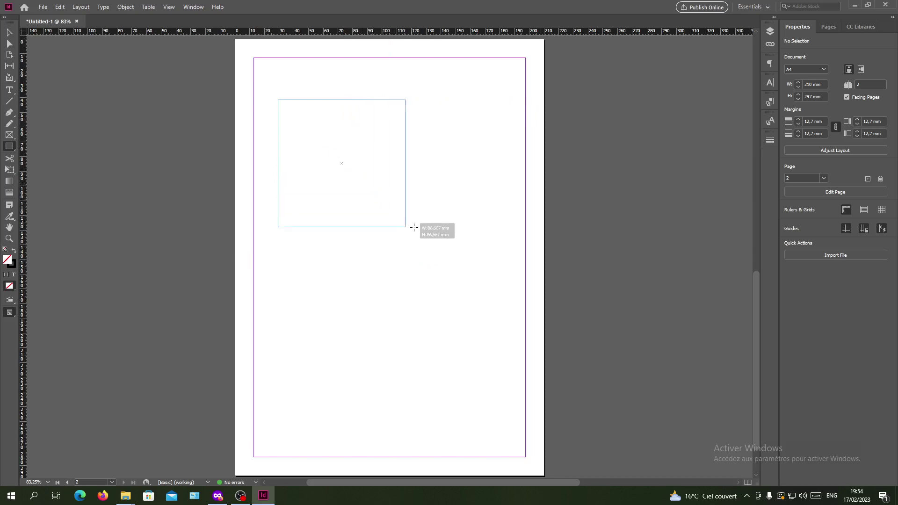
pyautogui.moveTo(414, 244)
pyautogui.mouseDown()
pyautogui.moveTo(398, 252)
pyautogui.moveTo(338, 163)
pyautogui.moveTo(466, 303)
pyautogui.moveTo(363, 178)
pyautogui.moveTo(390, 211)
pyautogui.mouseUp()
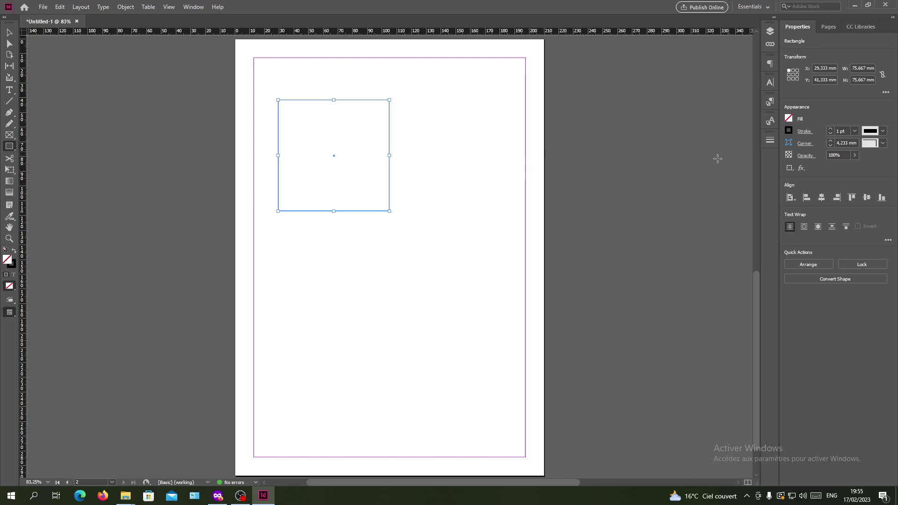
# - Try a pale yellow custom fill on the square, then bring up the gradient fill options
pyautogui.click(790, 120)
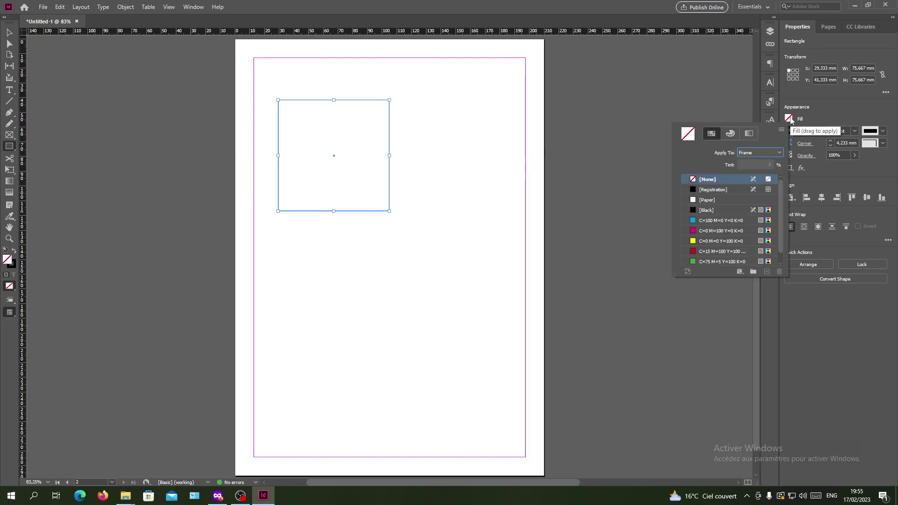
pyautogui.click(730, 133)
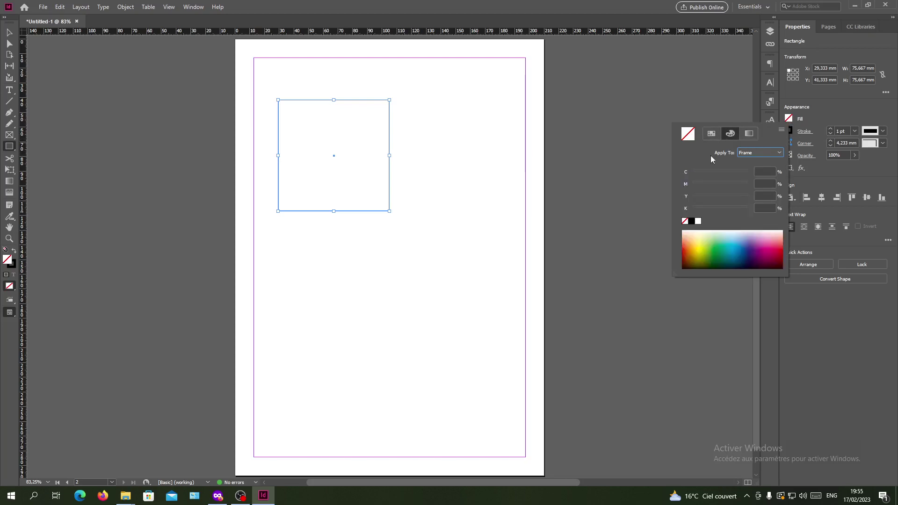
pyautogui.moveTo(704, 249); pyautogui.dragTo(696, 234)
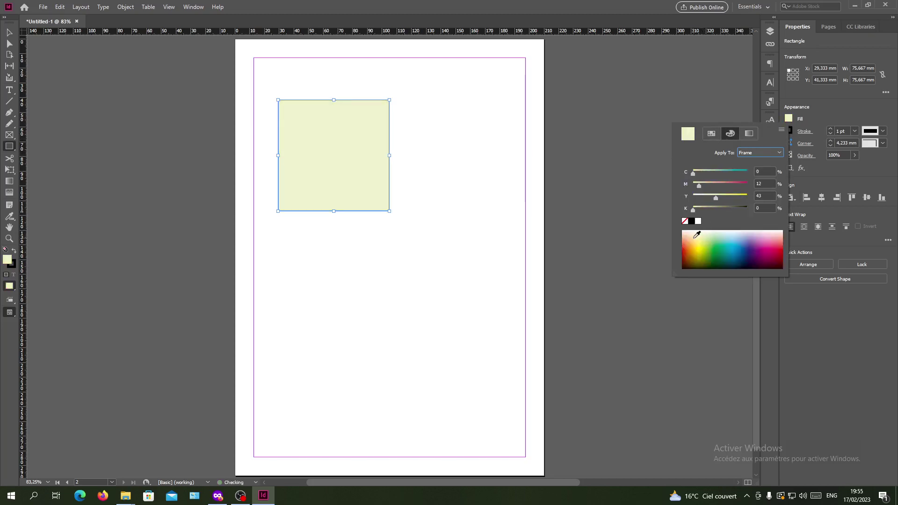
pyautogui.click(712, 133)
pyautogui.scroll(-1, 712, 225)
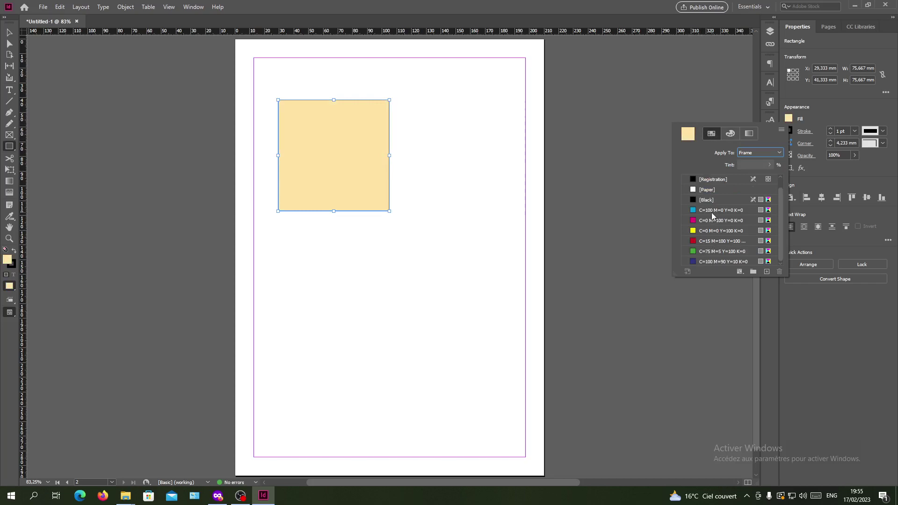
pyautogui.click(748, 133)
# - Apply a linear gradient fill and tint its starting stop toward yellow
pyautogui.click(707, 259)
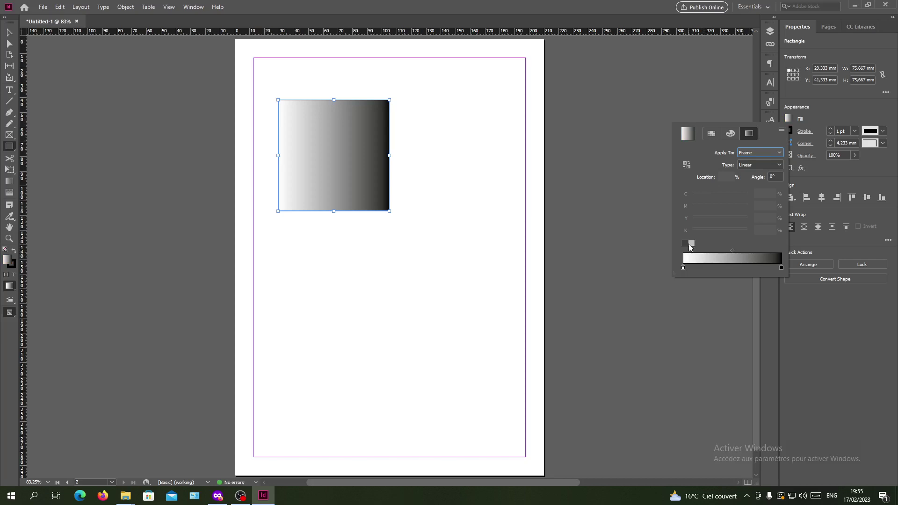
pyautogui.click(685, 267)
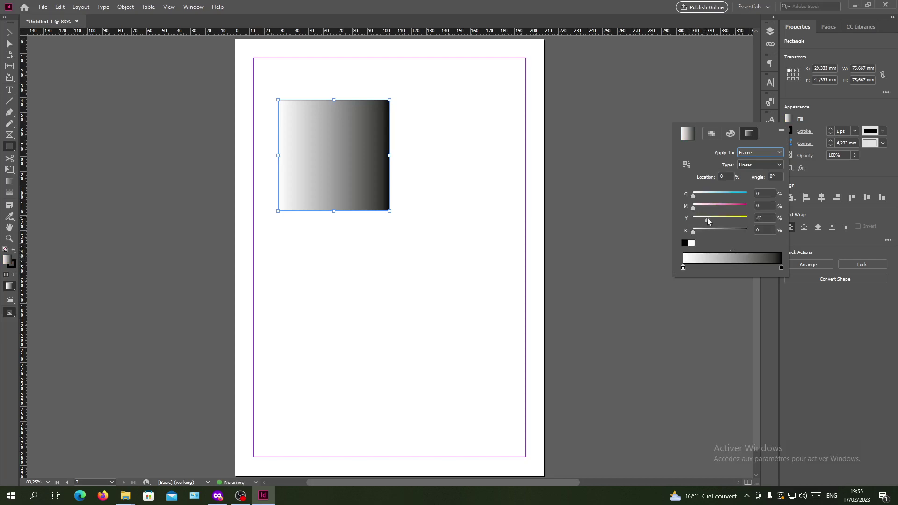
pyautogui.moveTo(694, 219)
pyautogui.mouseDown()
pyautogui.moveTo(737, 207)
pyautogui.moveTo(731, 195)
pyautogui.moveTo(707, 196)
pyautogui.moveTo(737, 183)
pyautogui.mouseUp()
pyautogui.click(730, 134)
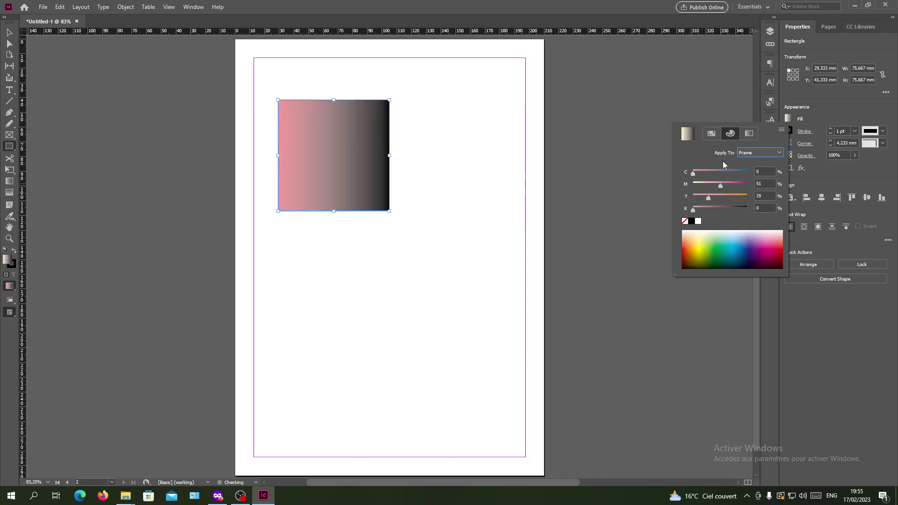
# - Reselect the gradient's starting stop and recolour it, then clear the square's fill to None
pyautogui.click(749, 133)
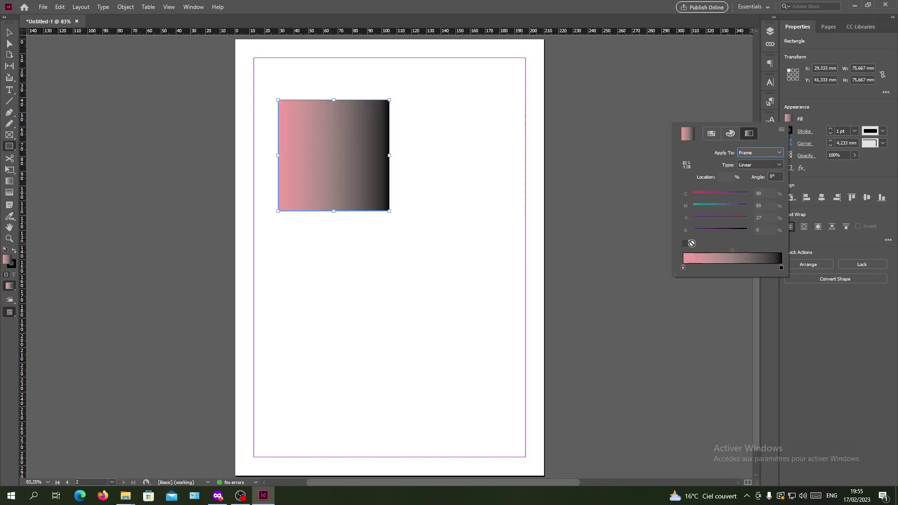
pyautogui.click(683, 269)
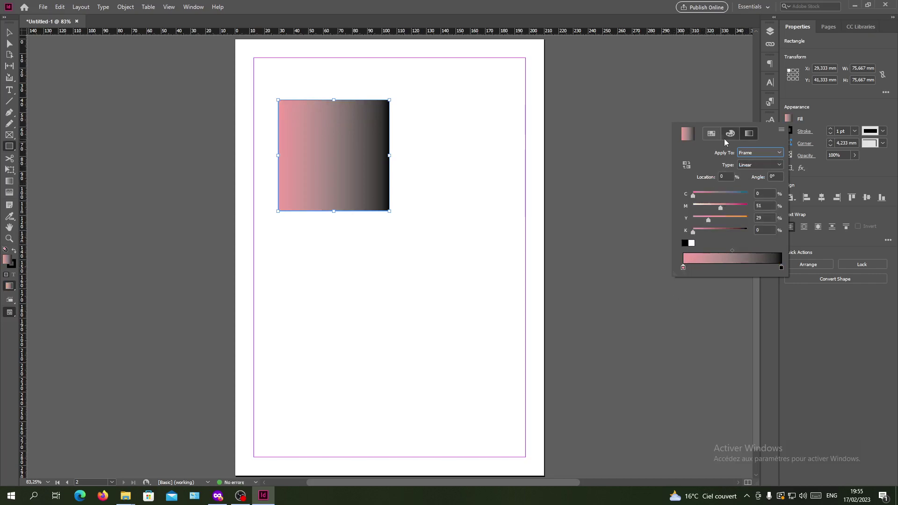
pyautogui.click(729, 135)
pyautogui.click(712, 247)
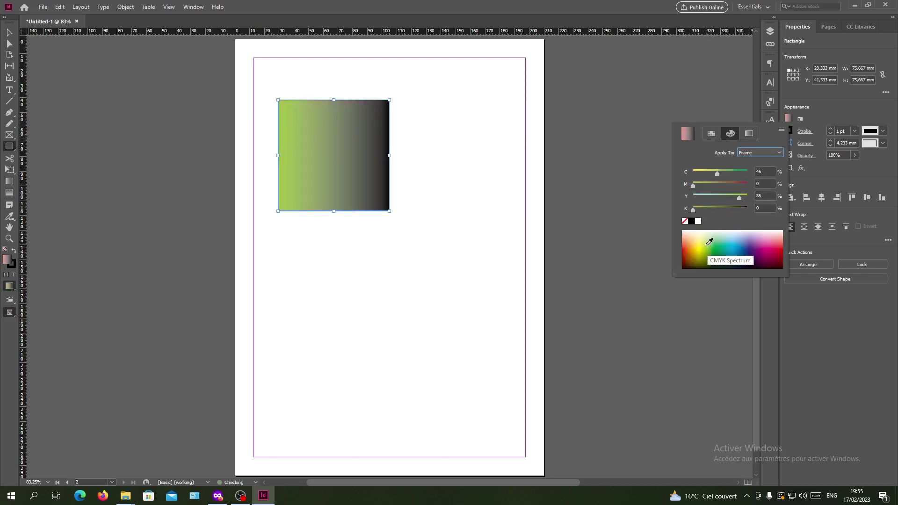
pyautogui.click(698, 221)
# - Give the square a solid bright yellow fill picked from the spectrum
pyautogui.click(686, 221)
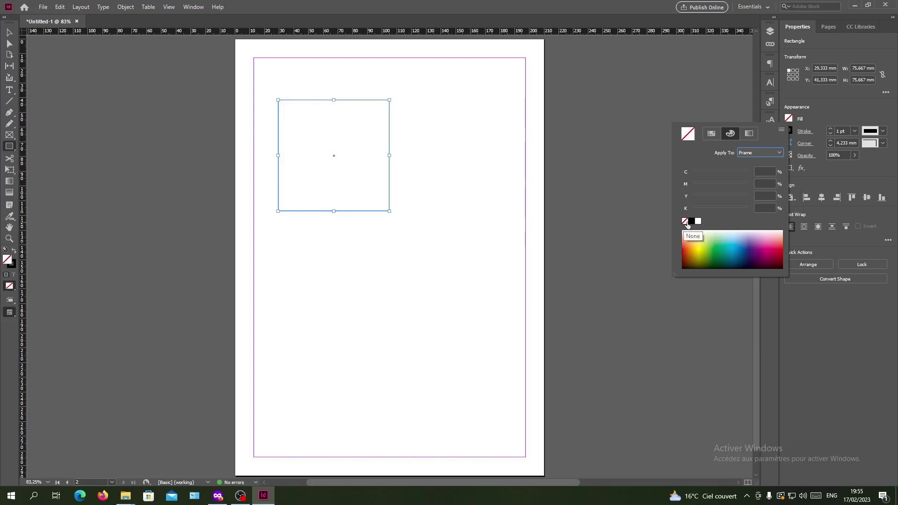
pyautogui.moveTo(693, 251); pyautogui.dragTo(705, 242)
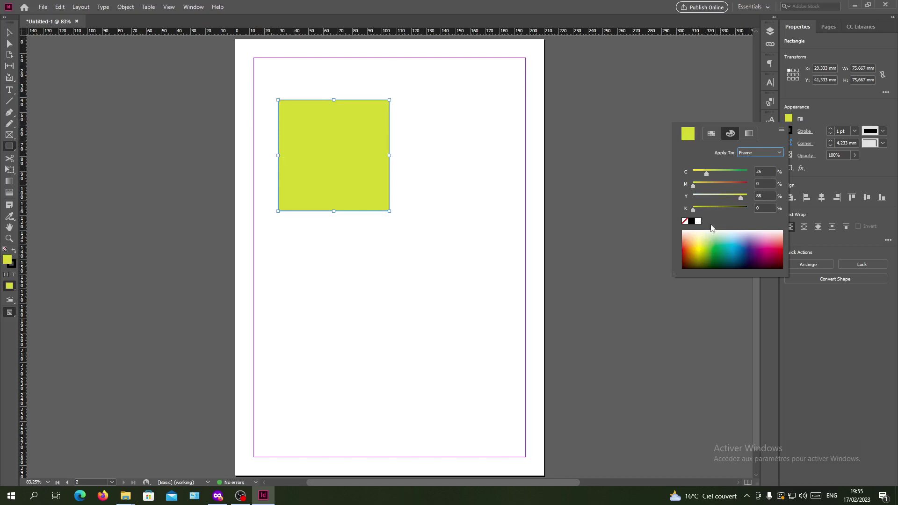
pyautogui.click(705, 240)
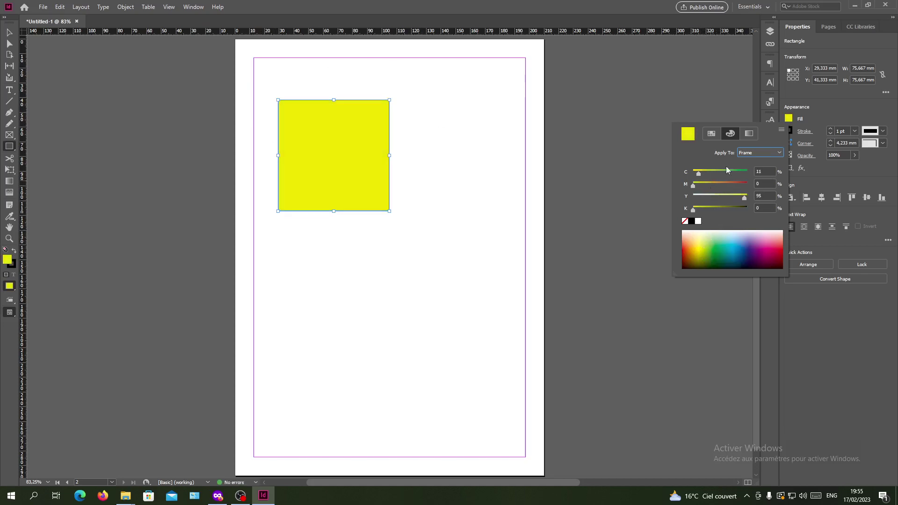
pyautogui.click(780, 133)
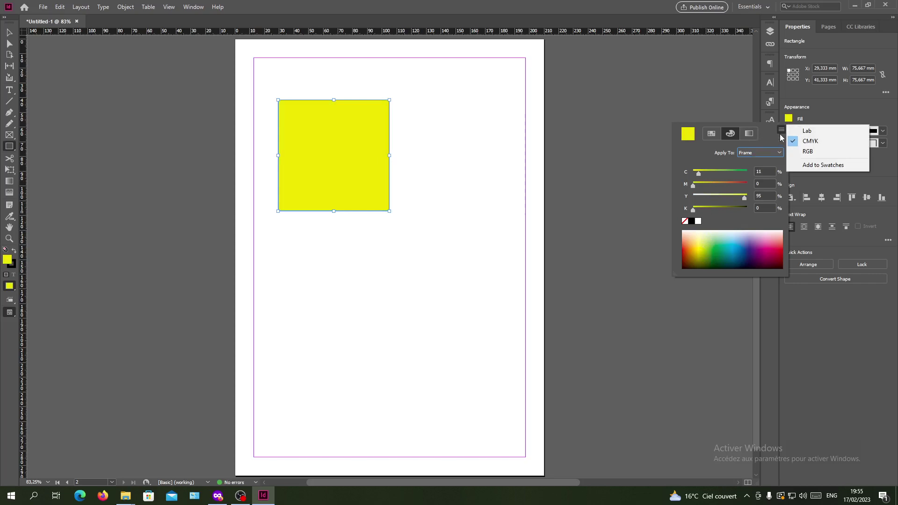
pyautogui.click(331, 156)
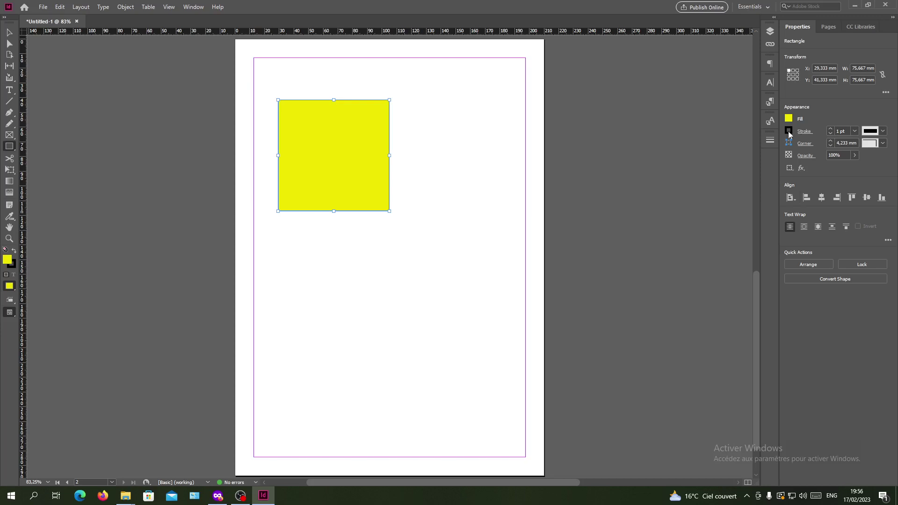
# - Set the square's stroke colour to the C=0 M=100 Y=0 K=0 magenta swatch
pyautogui.click(788, 132)
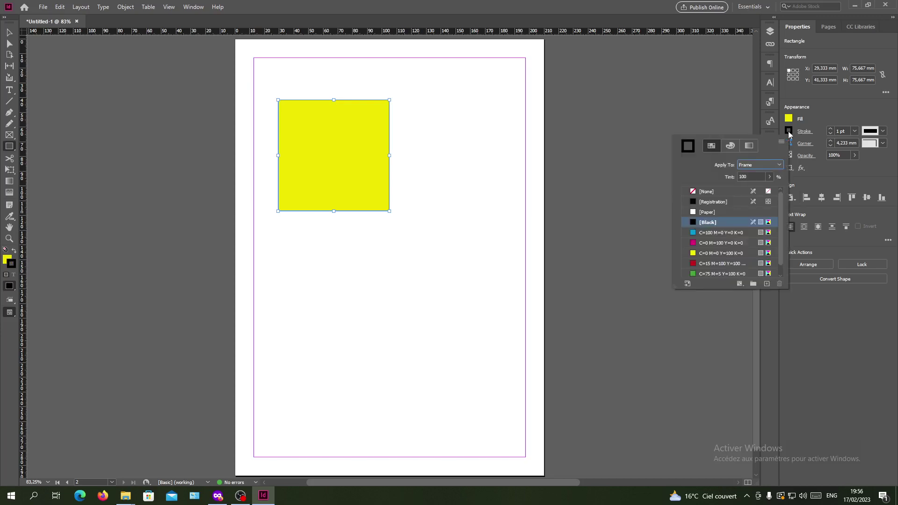
pyautogui.click(693, 243)
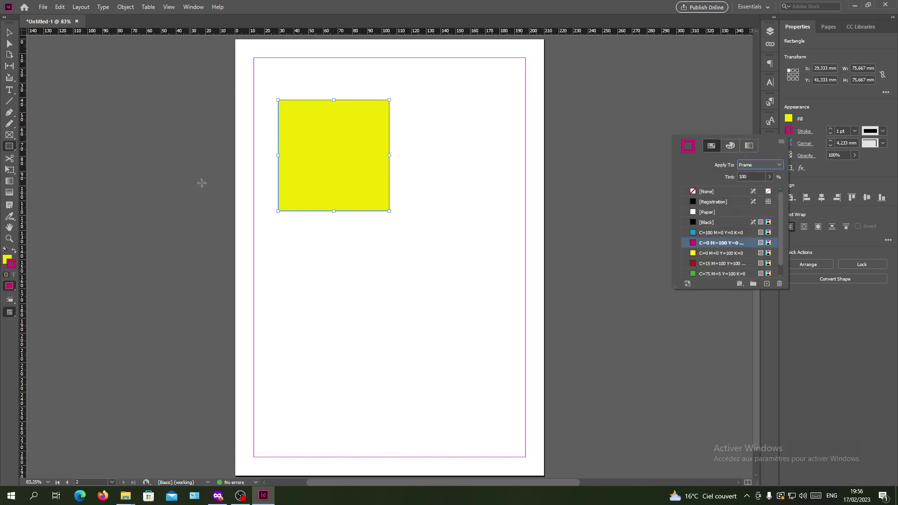
pyautogui.click(841, 112)
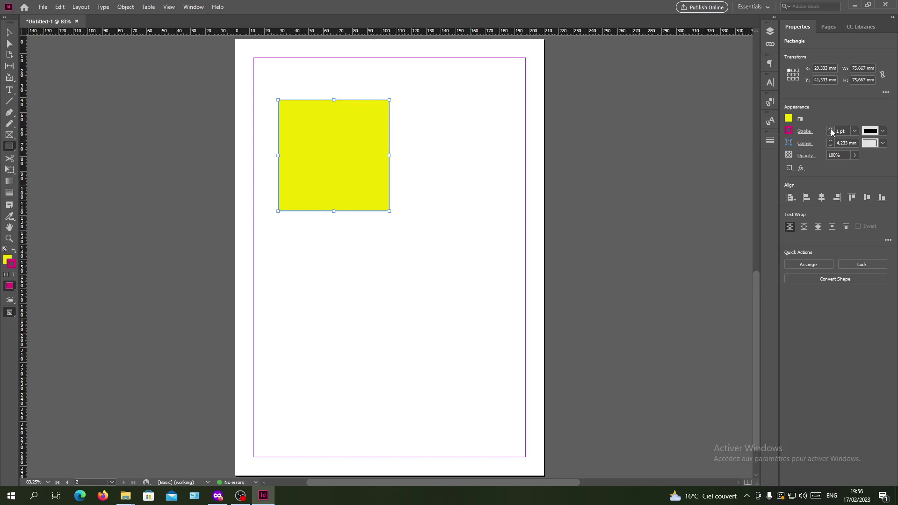
# - Raise the stroke weight to 13 pt and deselect the square
pyautogui.click(832, 129)
pyautogui.click(832, 128)
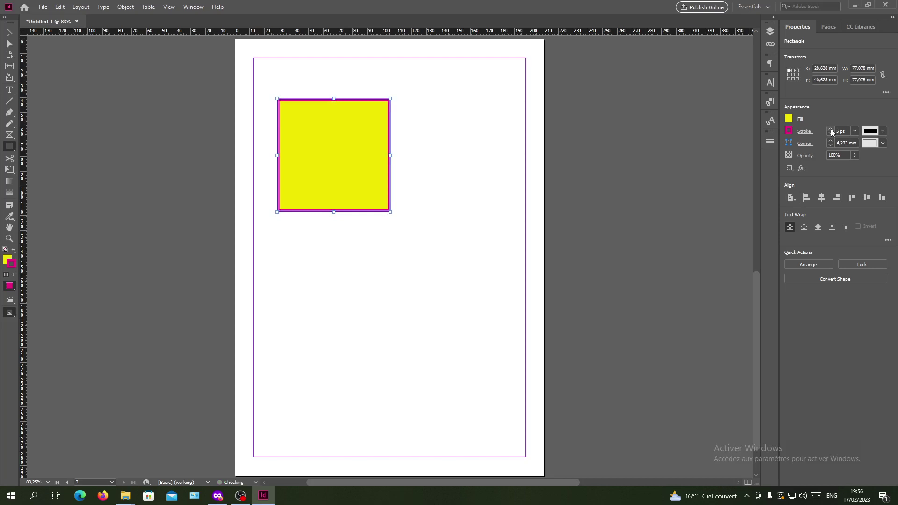
pyautogui.click(831, 129)
pyautogui.click(831, 128)
pyautogui.click(830, 129)
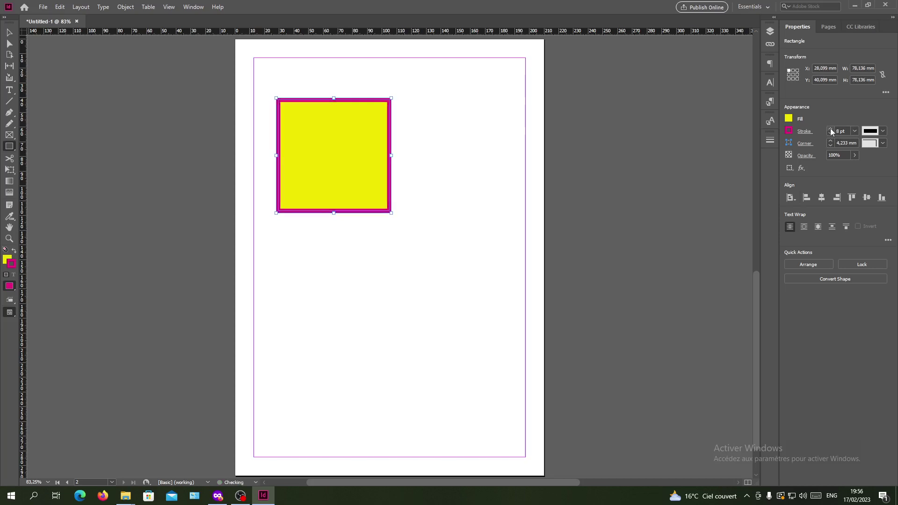
pyautogui.click(830, 129)
pyautogui.click(830, 128)
pyautogui.click(429, 122)
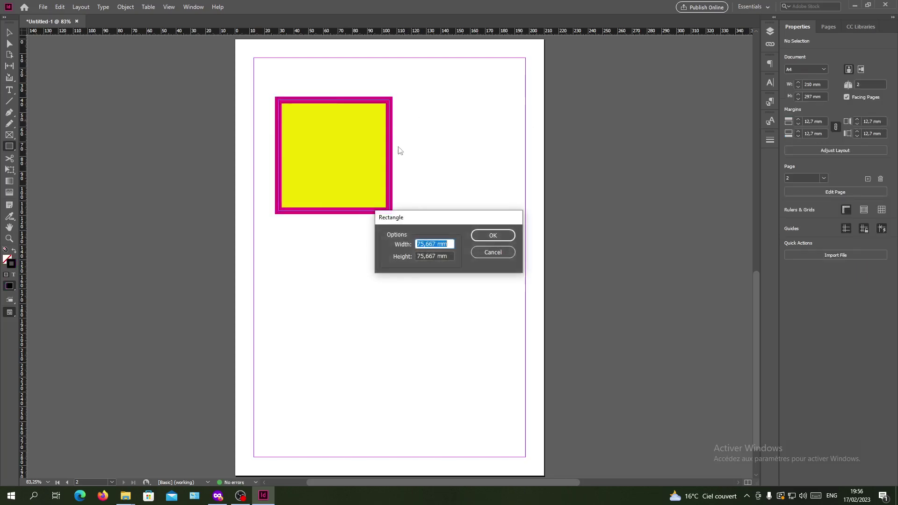
pyautogui.click(493, 251)
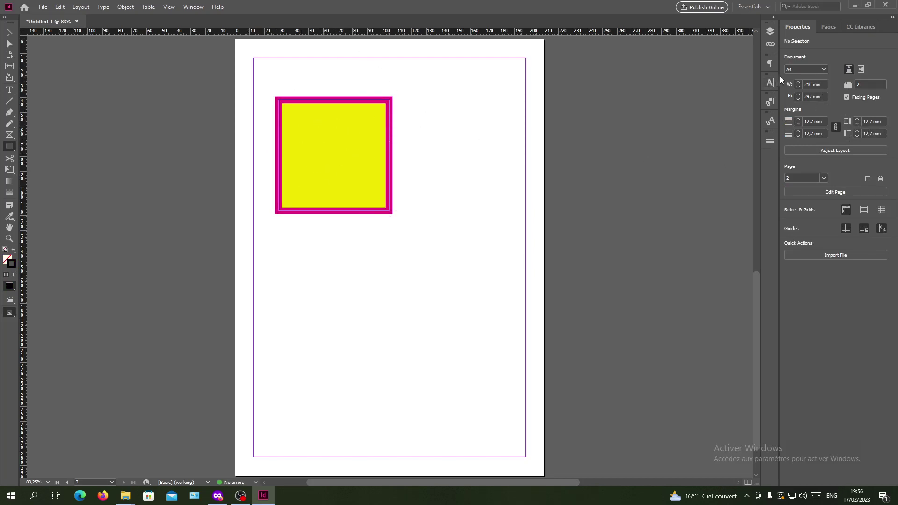
# - Set the square's border type to Thin - Thick after trying Dashed first
pyautogui.click(9, 33)
pyautogui.click(341, 146)
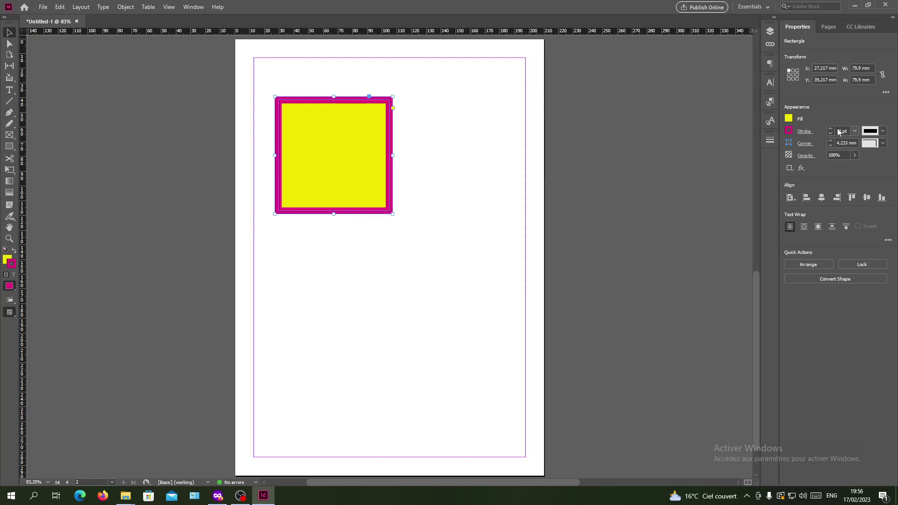
pyautogui.click(883, 133)
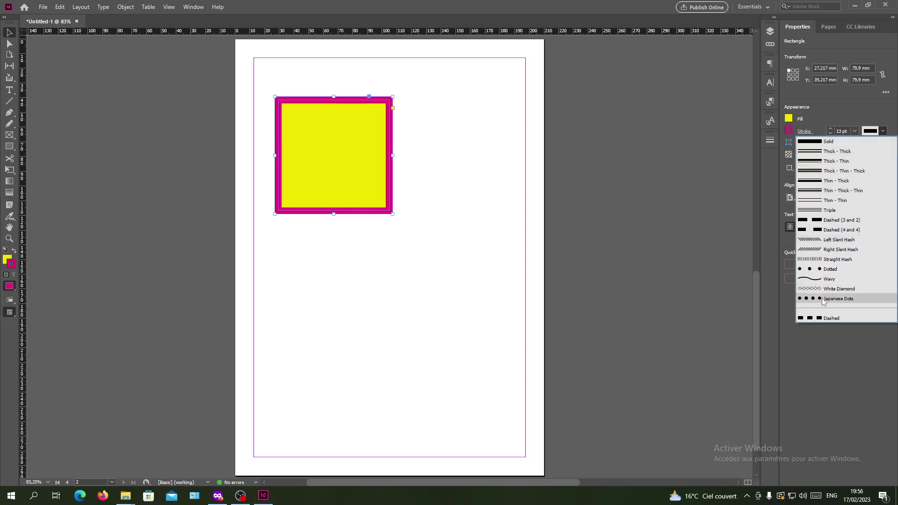
pyautogui.click(819, 321)
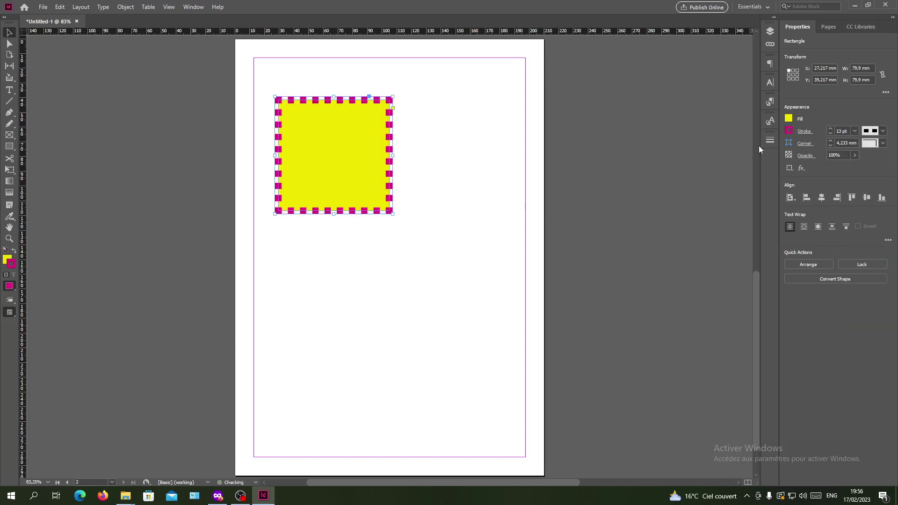
pyautogui.click(877, 133)
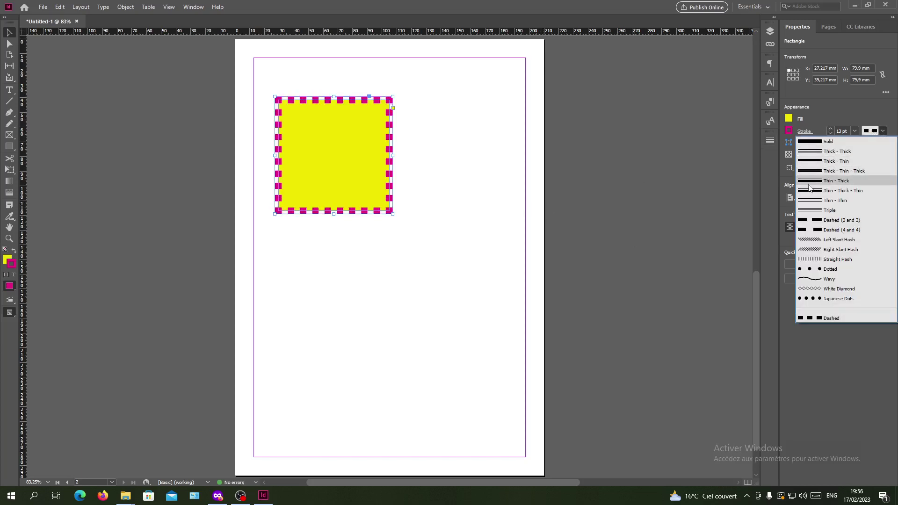
pyautogui.click(809, 182)
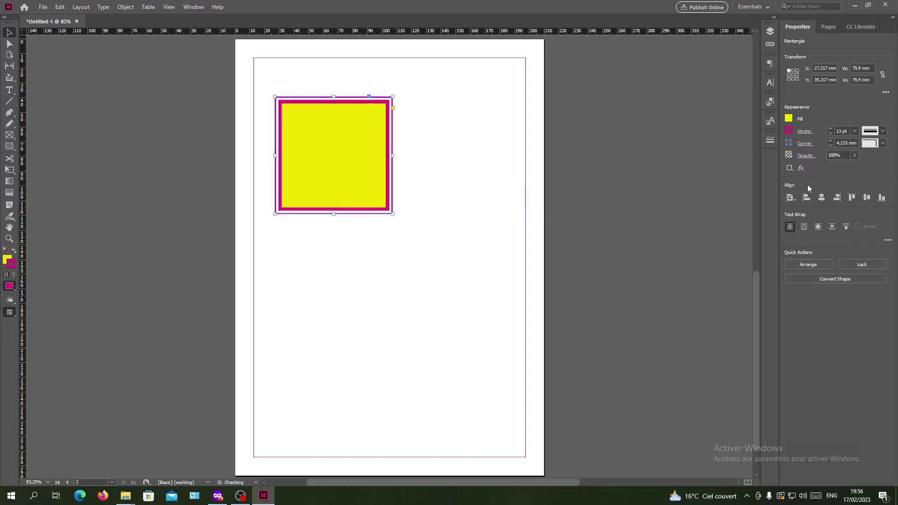
pyautogui.click(472, 229)
pyautogui.click(333, 155)
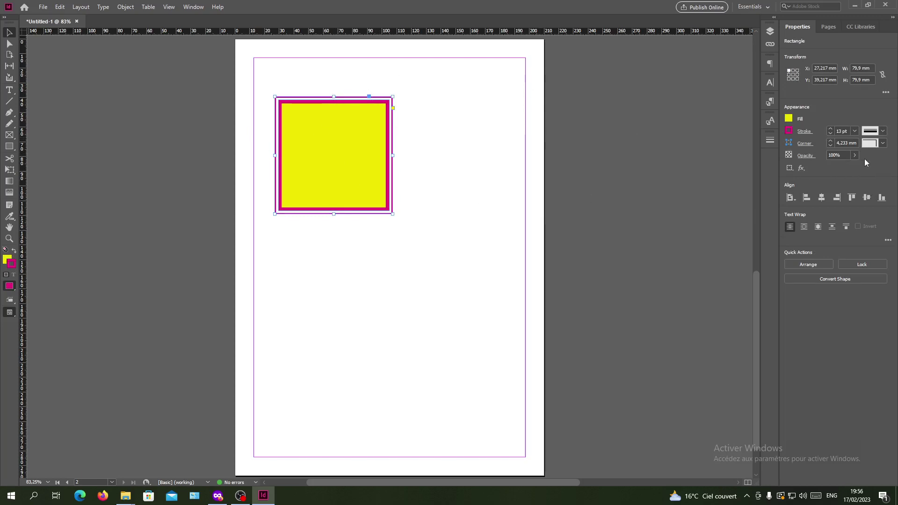
# - Set the corner shape to Fancy and enlarge the corner size to 24 mm
pyautogui.click(883, 144)
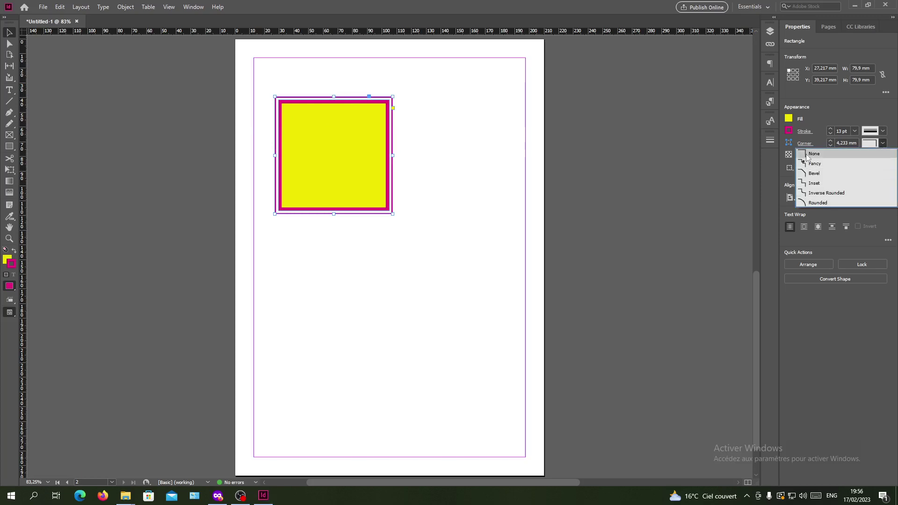
pyautogui.click(819, 203)
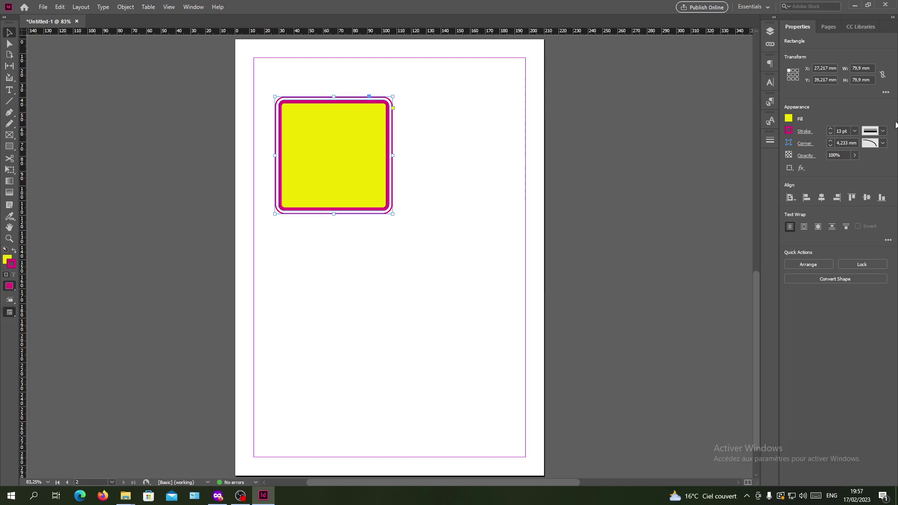
pyautogui.click(883, 143)
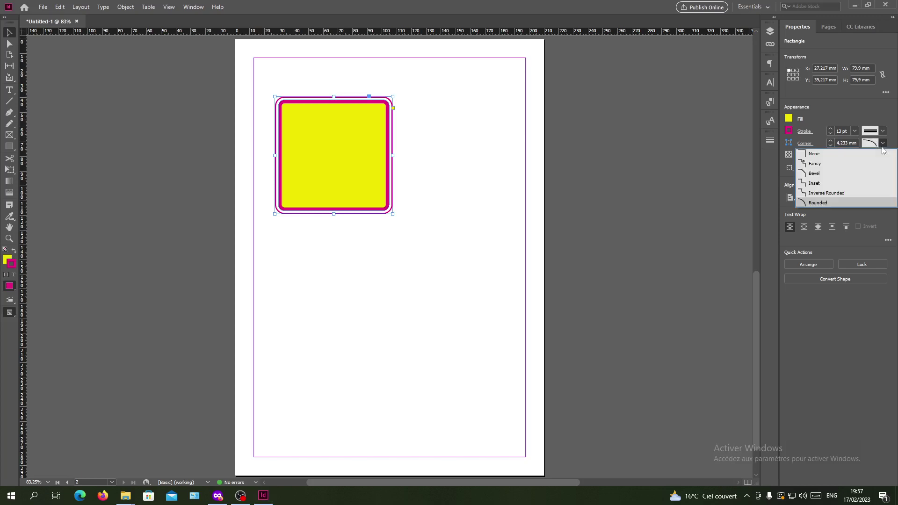
pyautogui.click(839, 162)
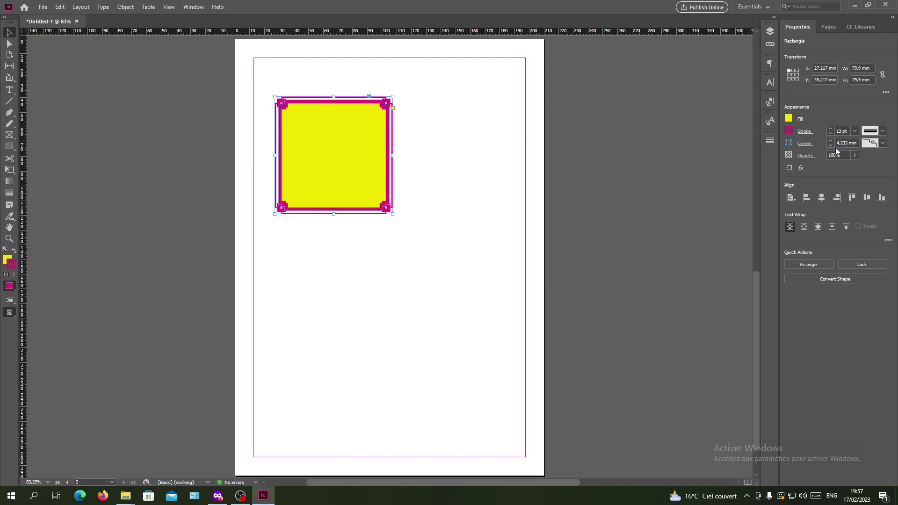
pyautogui.click(832, 144)
pyautogui.click(832, 144)
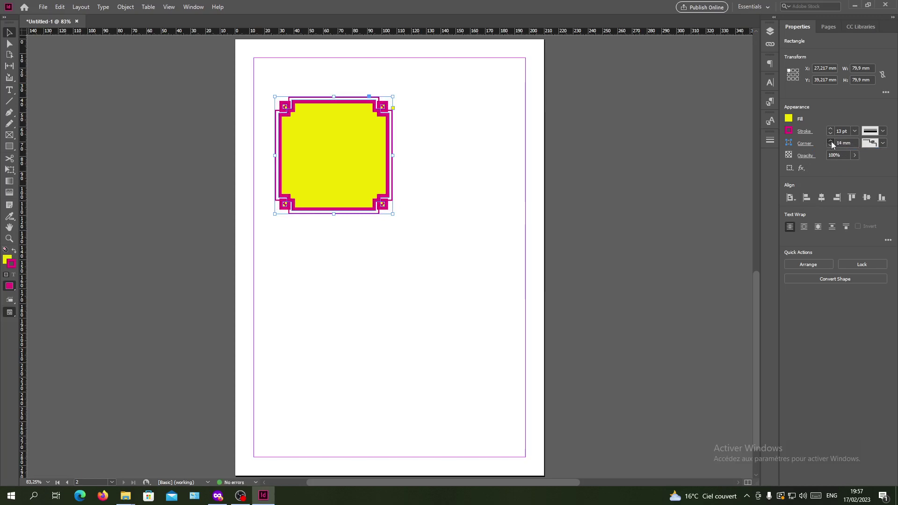
pyautogui.click(832, 141)
pyautogui.click(832, 141)
pyautogui.click(832, 141)
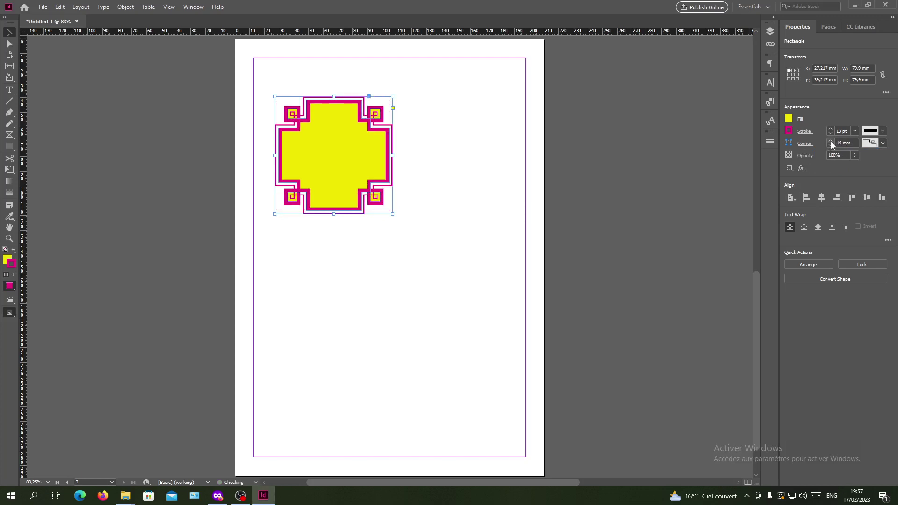
pyautogui.click(831, 141)
pyautogui.click(831, 141)
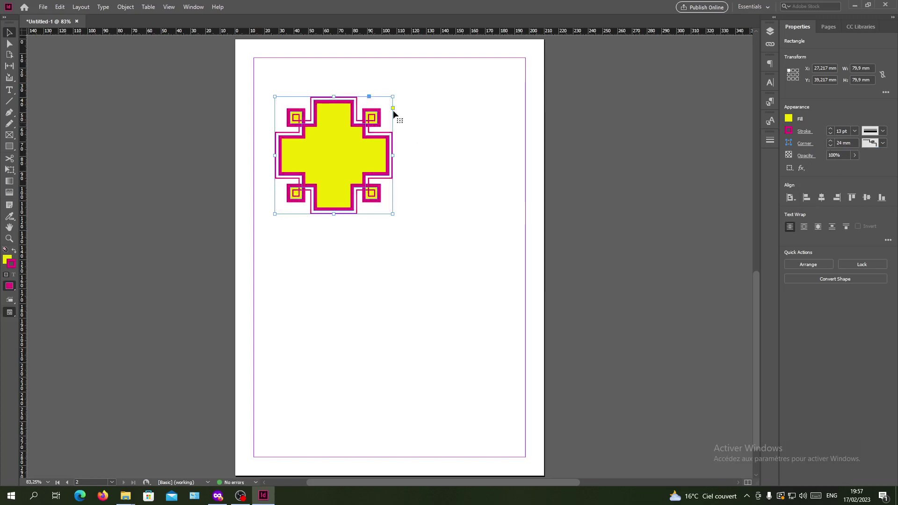
# - Shrink the motif to about 16 mm and set its stroke weight to 4 pt
pyautogui.moveTo(392, 98)
pyautogui.mouseDown()
pyautogui.moveTo(367, 109)
pyautogui.moveTo(295, 211)
pyautogui.moveTo(305, 181)
pyautogui.mouseUp()
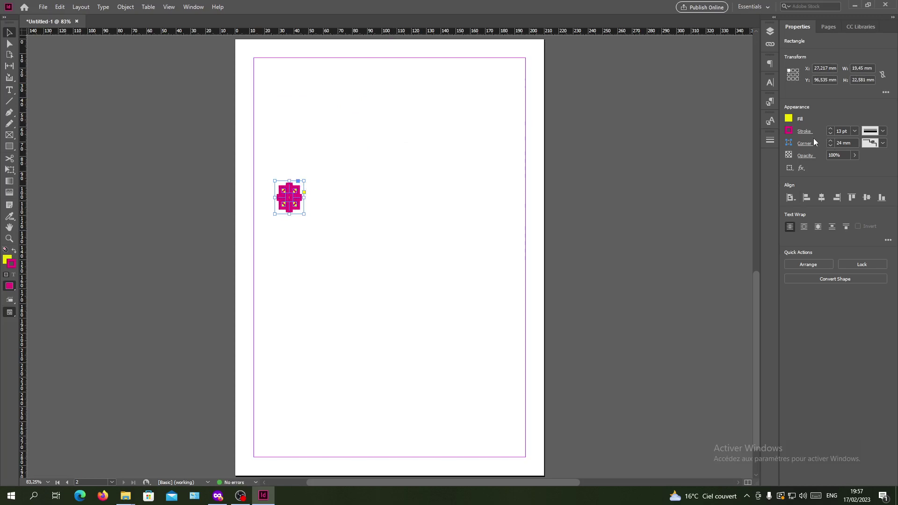
pyautogui.click(854, 131)
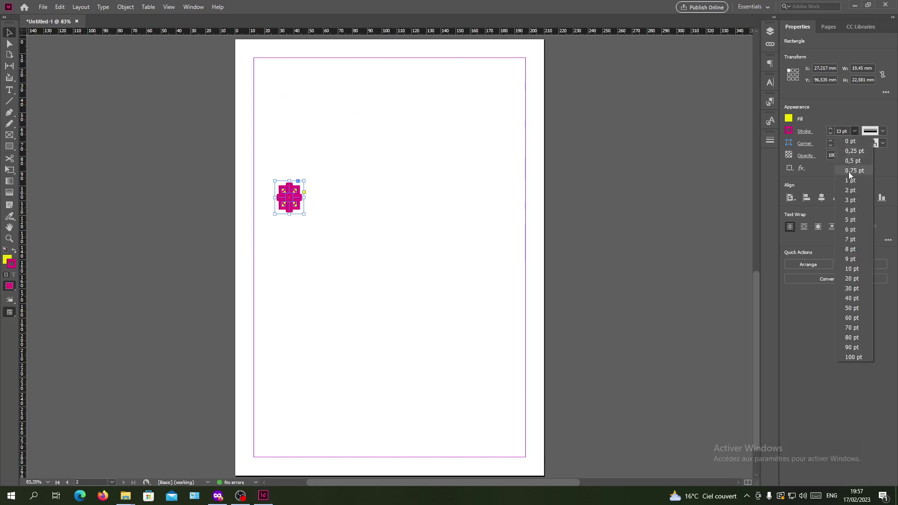
pyautogui.click(850, 178)
pyautogui.click(853, 132)
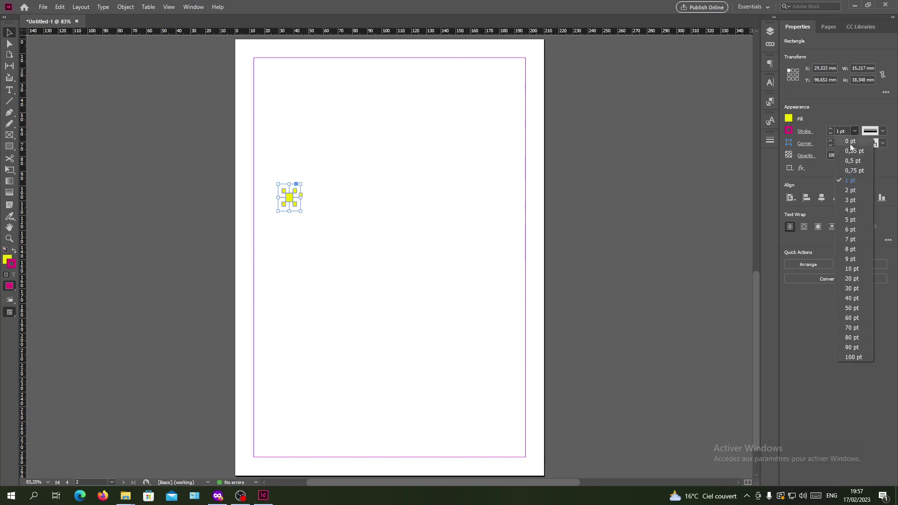
pyautogui.press('Escape')
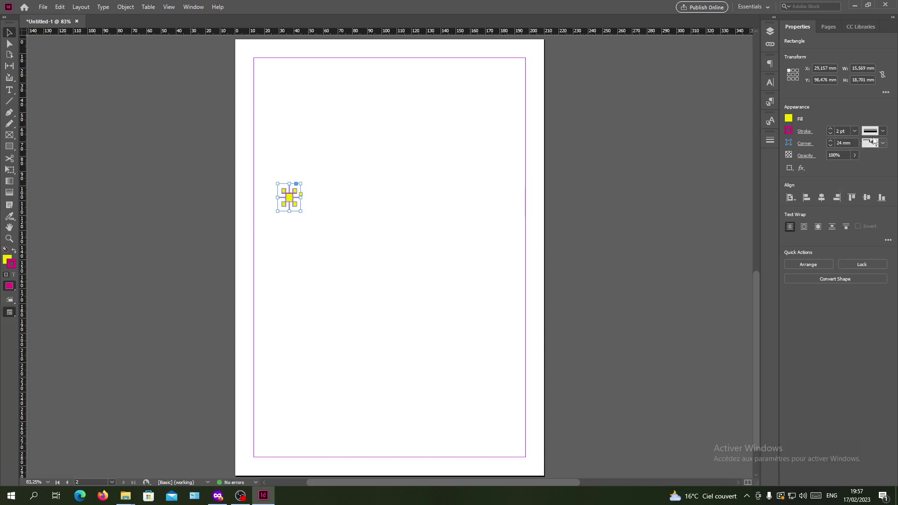
pyautogui.click(854, 131)
pyautogui.click(848, 211)
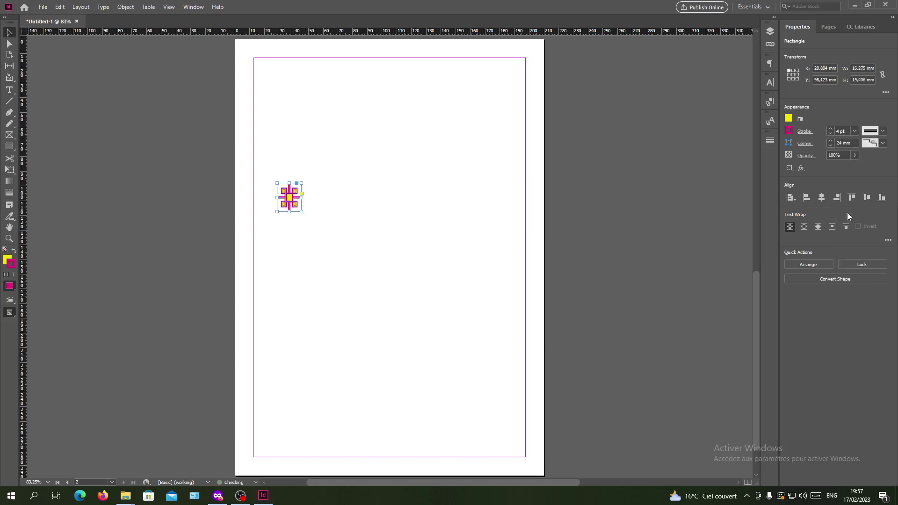
pyautogui.click(363, 211)
pyautogui.click(298, 191)
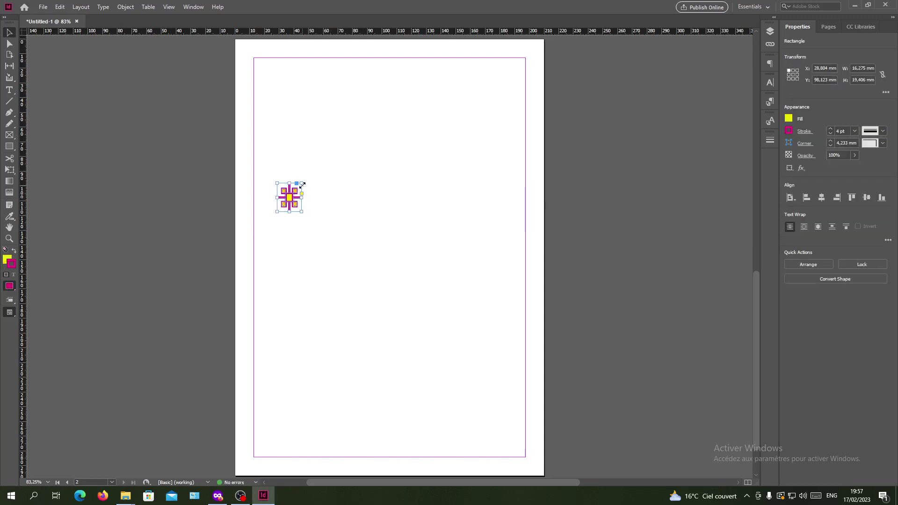
# - Widen the motif to about 45 mm, make its border Solid, and centre it
pyautogui.moveTo(303, 184); pyautogui.dragTo(335, 143)
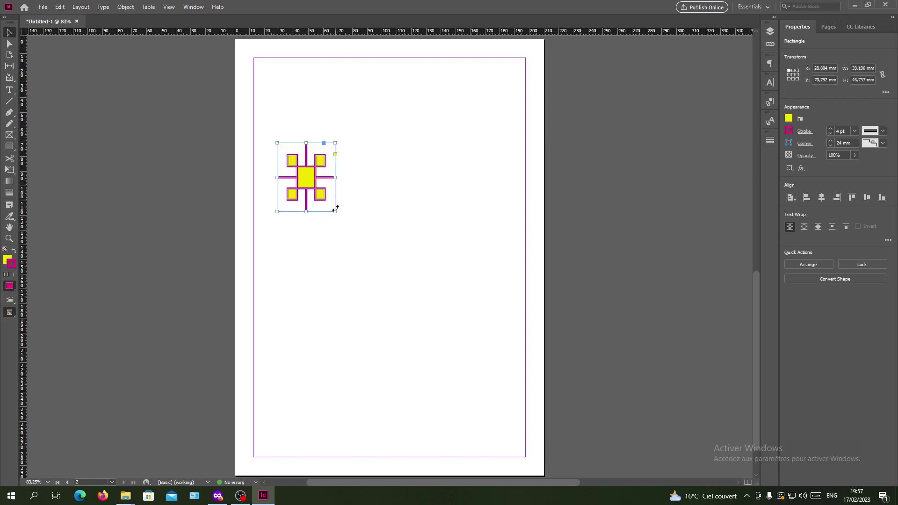
pyautogui.moveTo(336, 177); pyautogui.dragTo(464, 331)
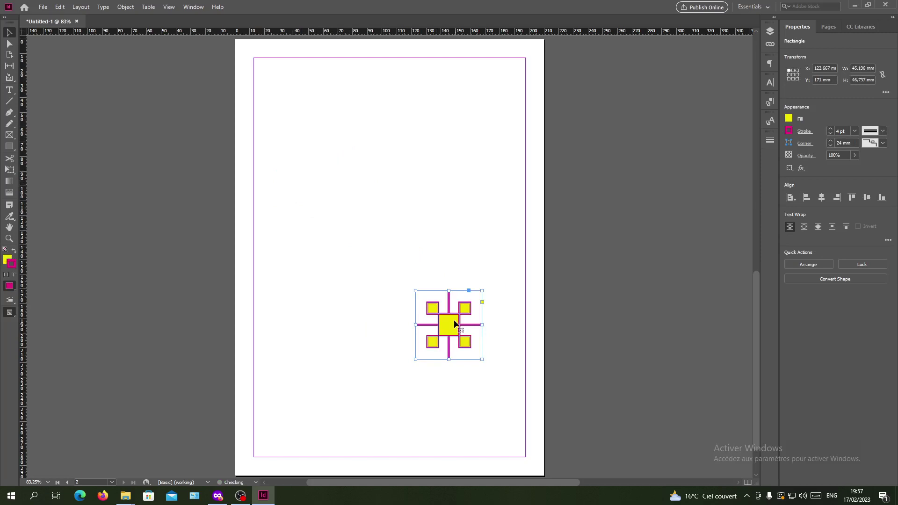
pyautogui.click(884, 132)
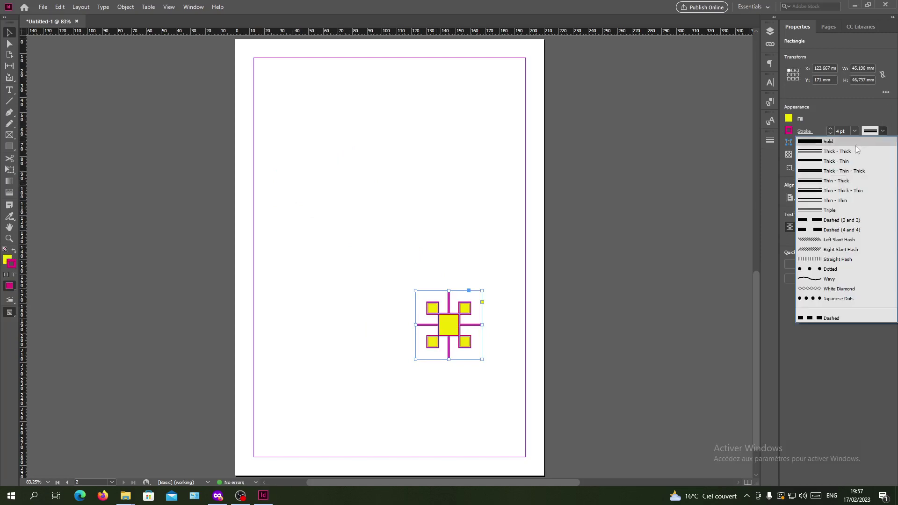
pyautogui.click(842, 141)
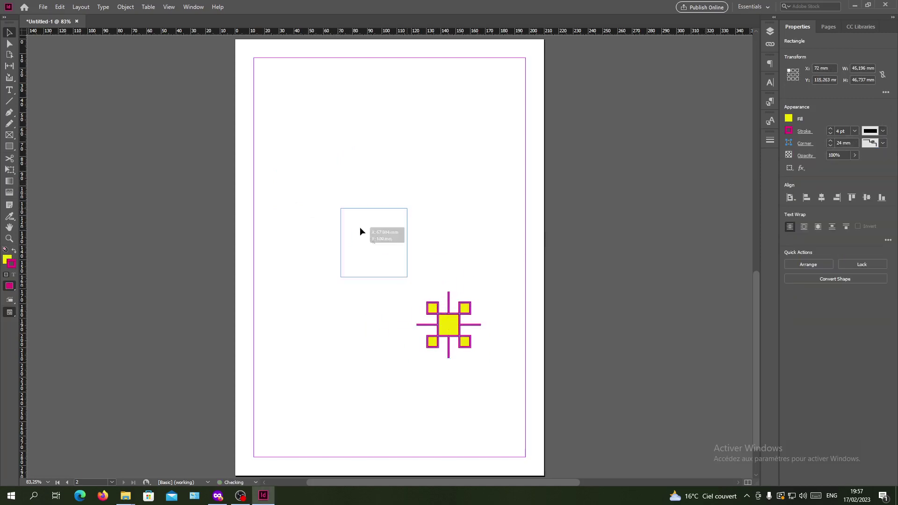
pyautogui.moveTo(449, 325)
pyautogui.mouseDown()
pyautogui.moveTo(334, 162)
pyautogui.moveTo(373, 262)
pyautogui.mouseUp()
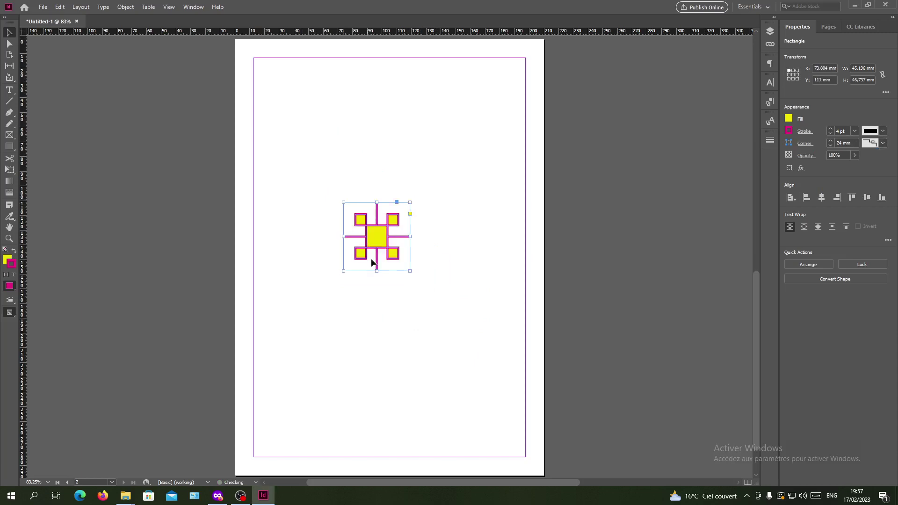
pyautogui.click(362, 316)
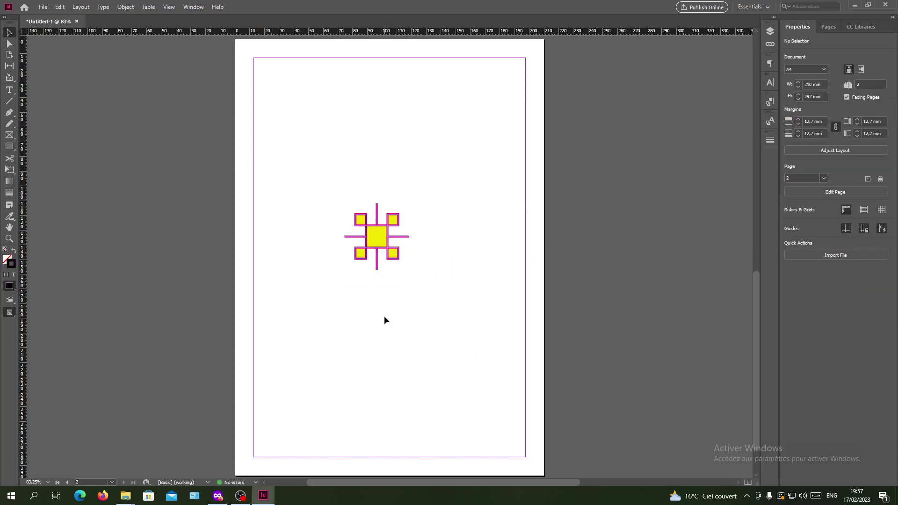